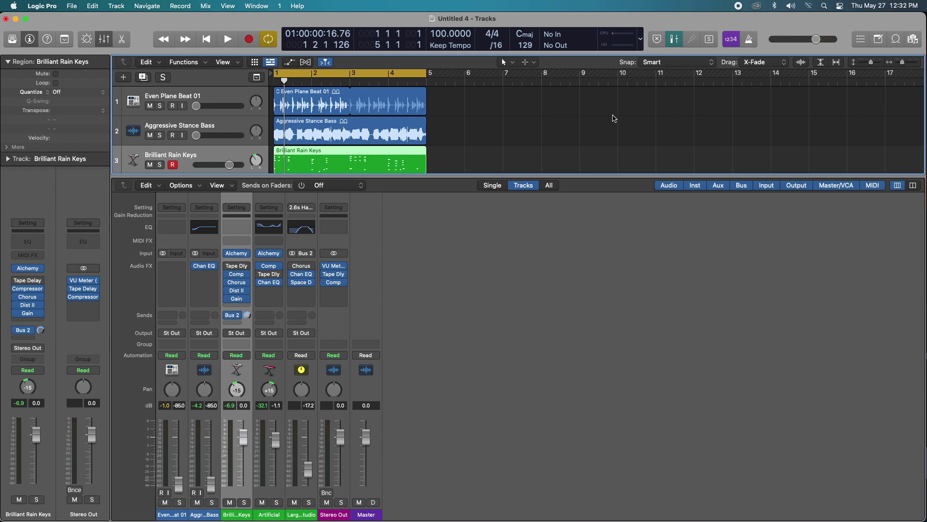
Enlarge the tracks area to reveal the fourth track, Artificial.
left_click_drag(574, 176, 570, 254)
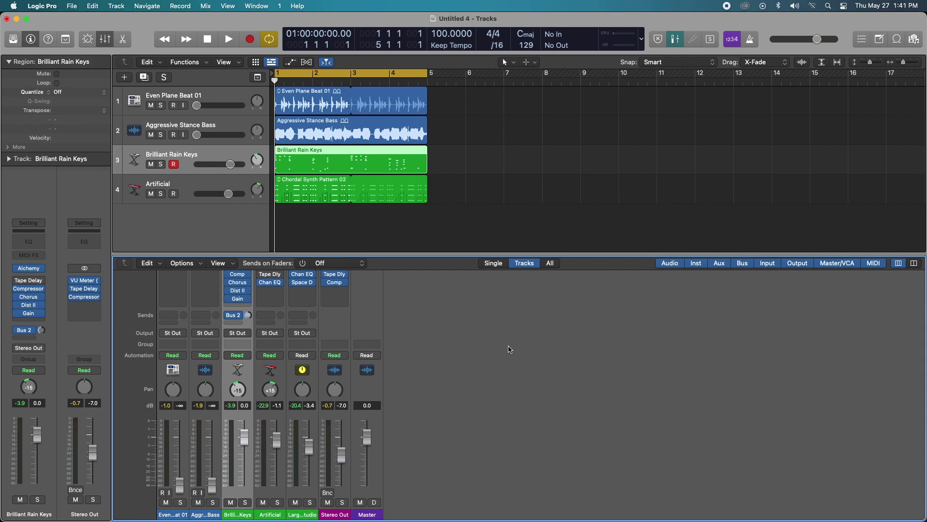
scroll(509, 349, "up", 3)
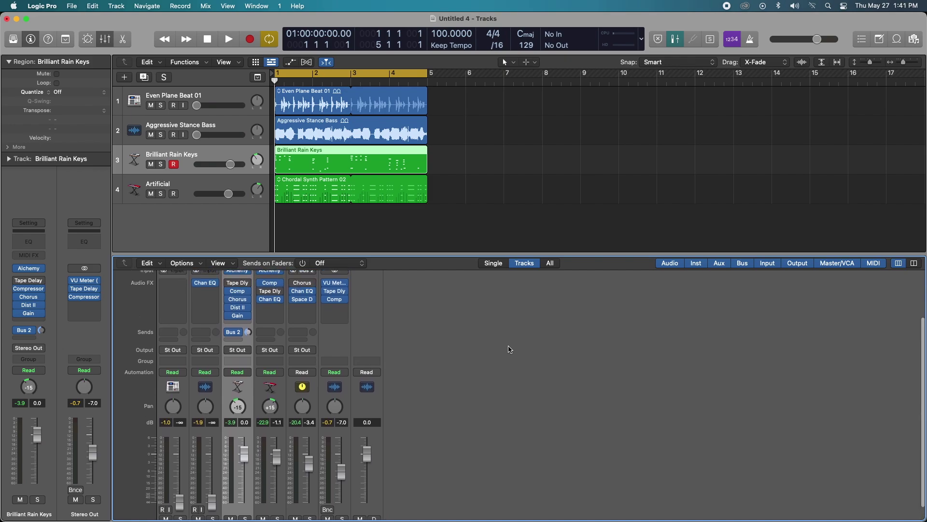
scroll(510, 349, "down", 3)
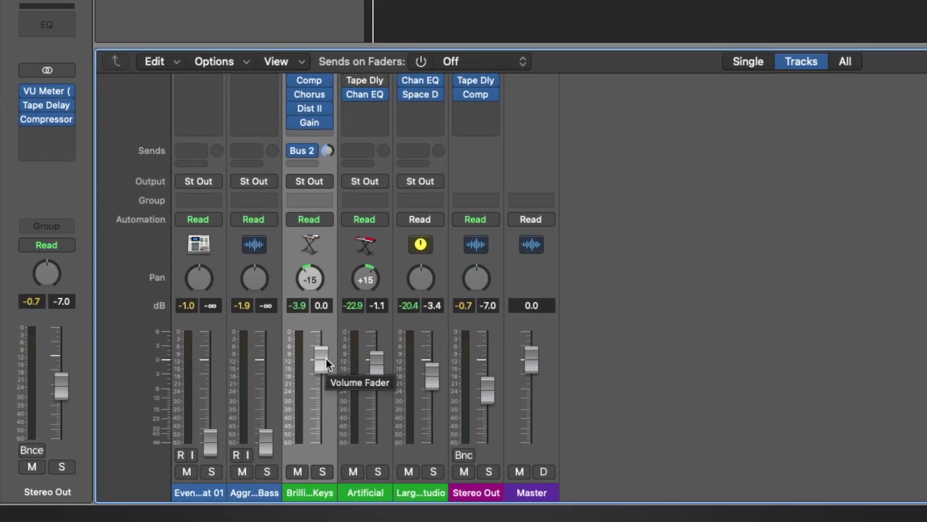
During playback, pull the Brilliant Rain Keys fader down, then reset it to 0 dB.
key("space")
left_click_drag(325, 361, 321, 448)
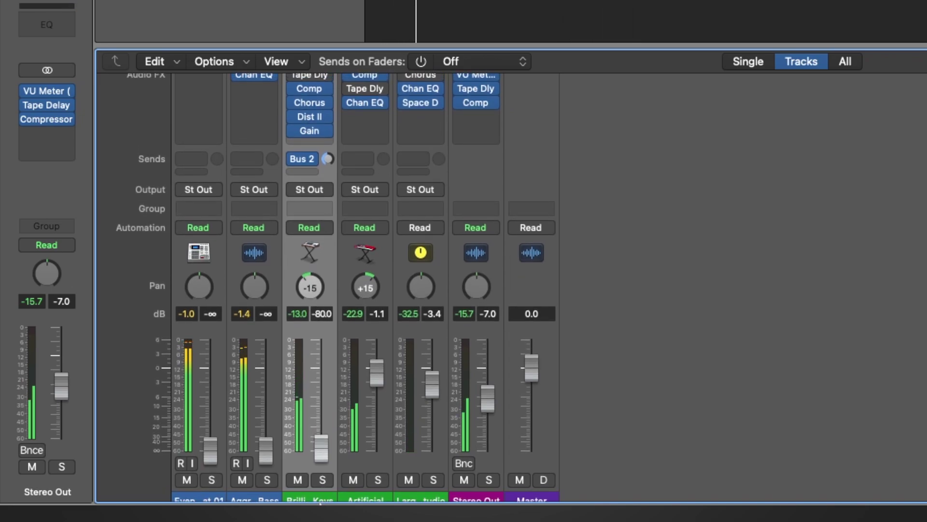
scroll(315, 366, "down", 1)
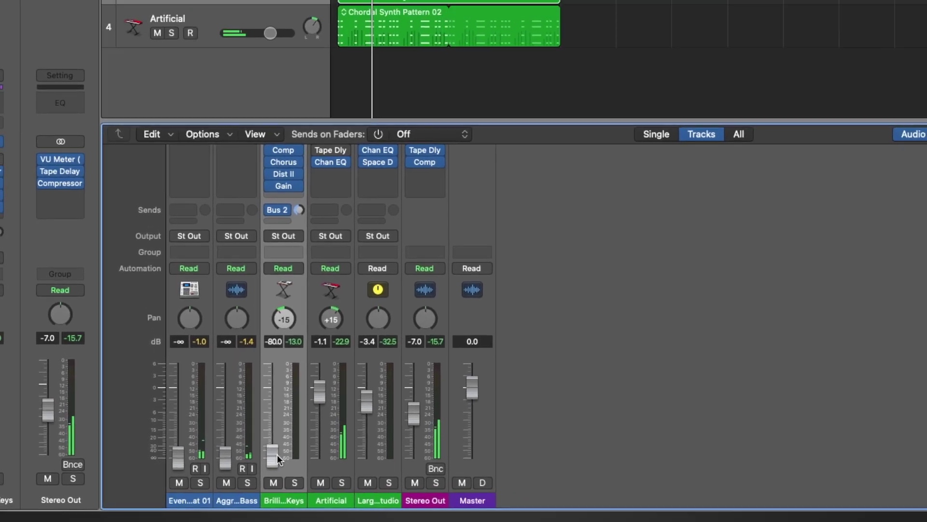
left_click_drag(297, 437, 304, 424)
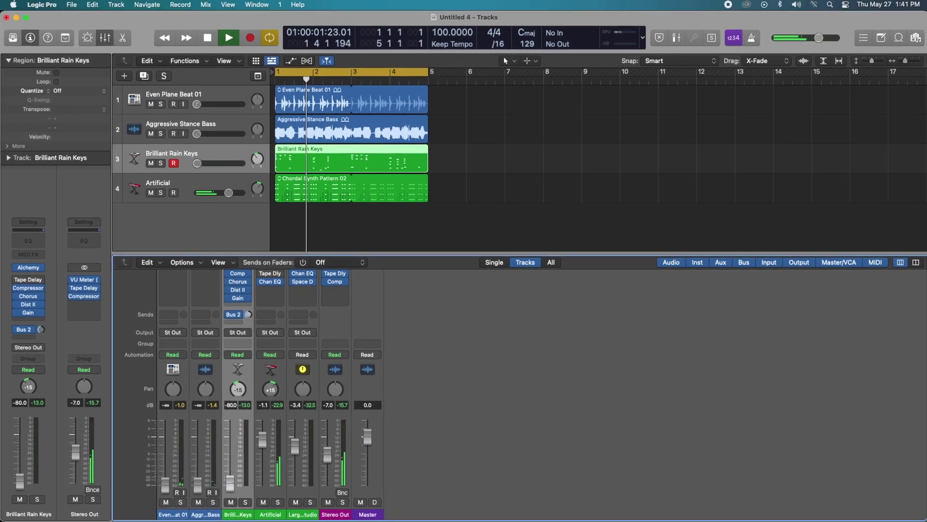
left_click(235, 475, "alt")
Stop playback at the project start and turn pre-fader metering on.
left_click(211, 40)
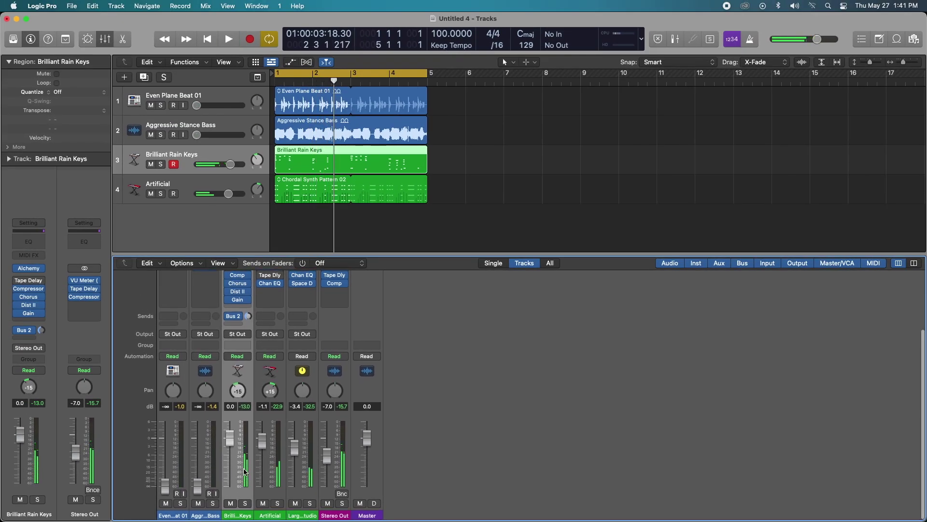
left_click(212, 42)
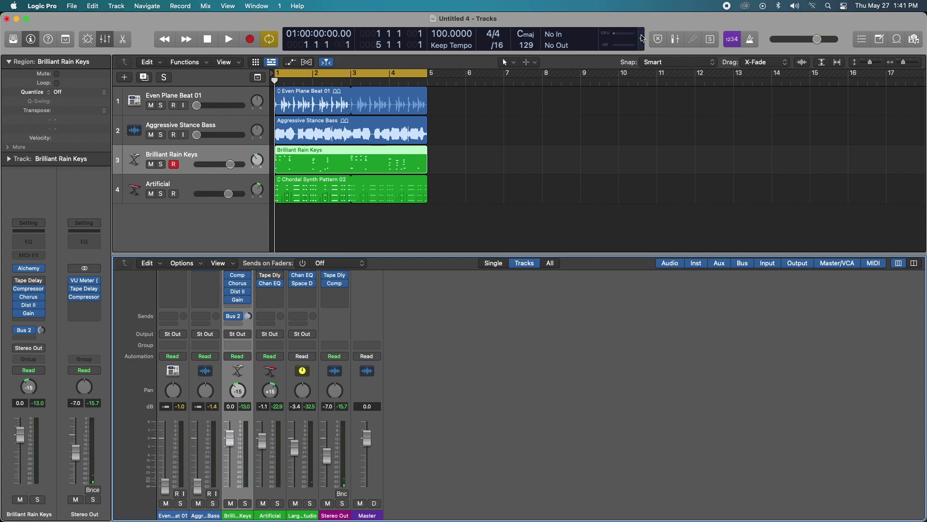
left_click(675, 39)
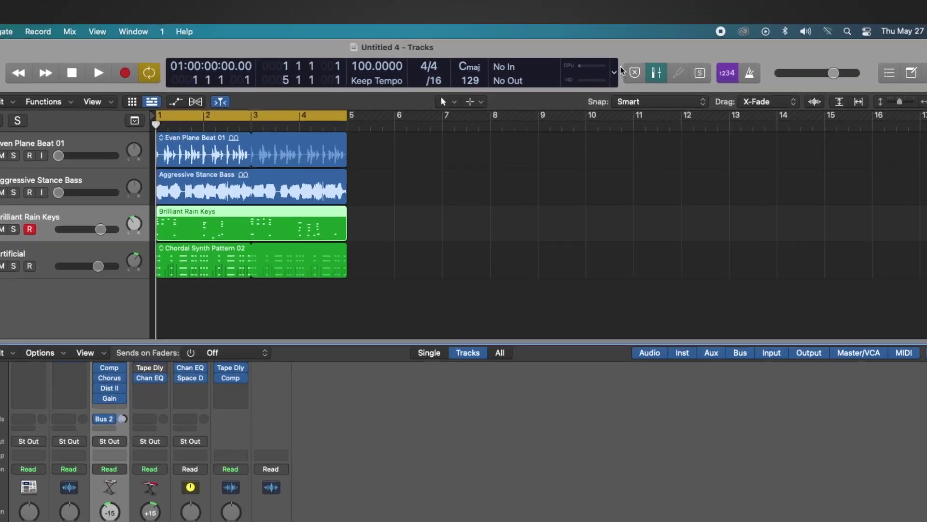
Confirm Pre Fader Metering is ticked in Customize Control Bar and Display, then close it.
left_click(643, 40)
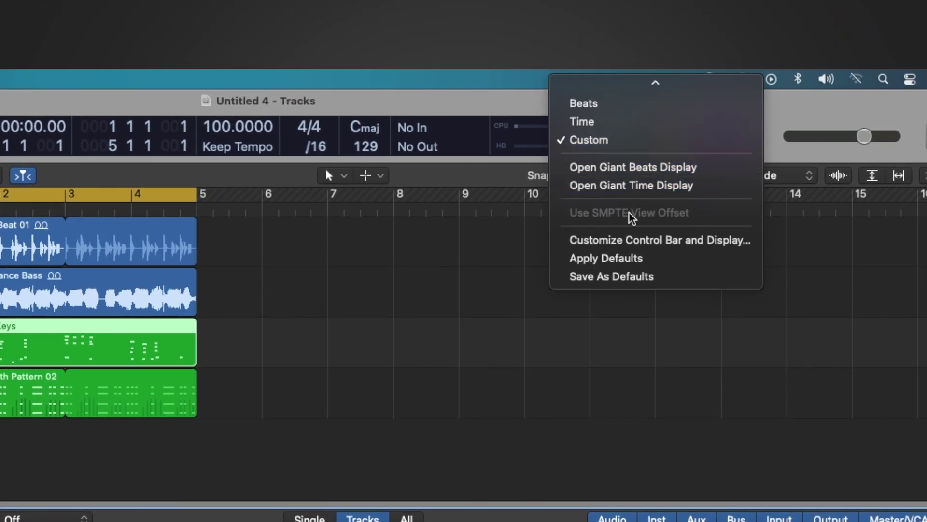
left_click(641, 240)
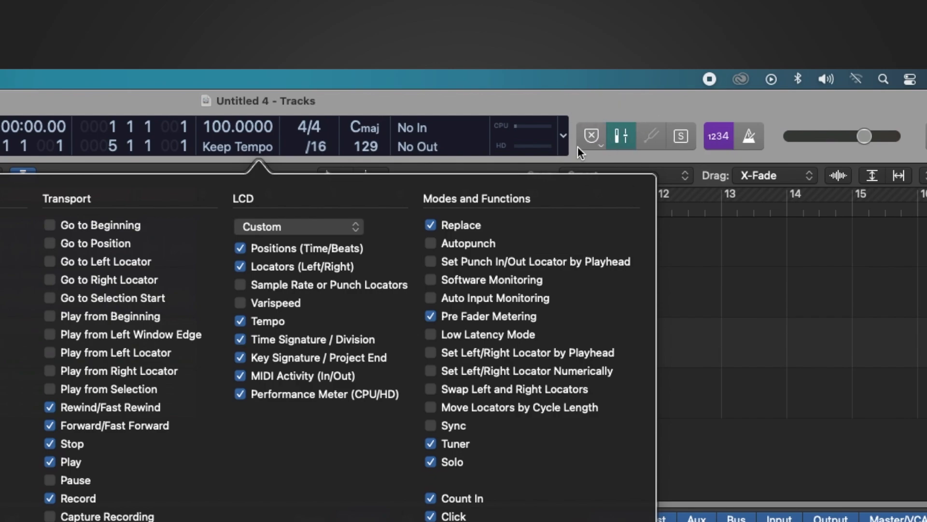
key("Escape")
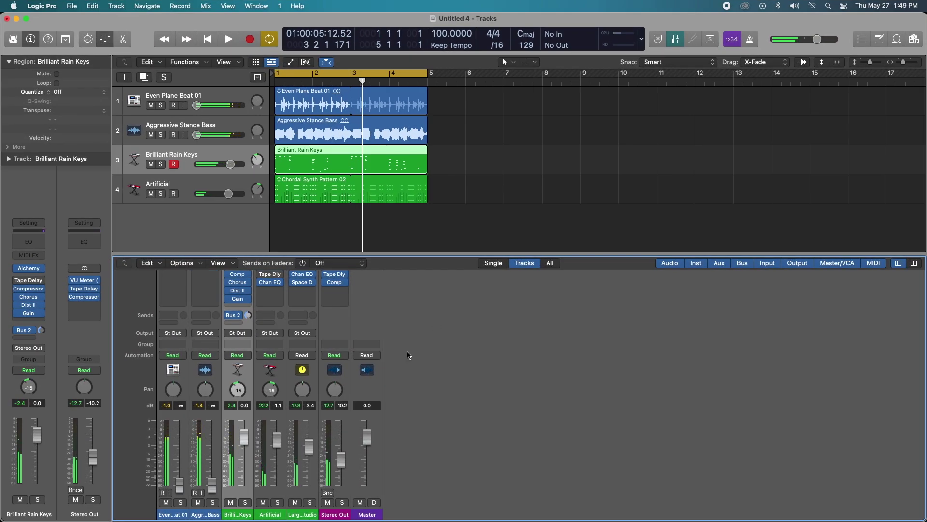
Open and close the Gain plugin on the Brilliant Rain Keys channel.
scroll(360, 364, "up", 5)
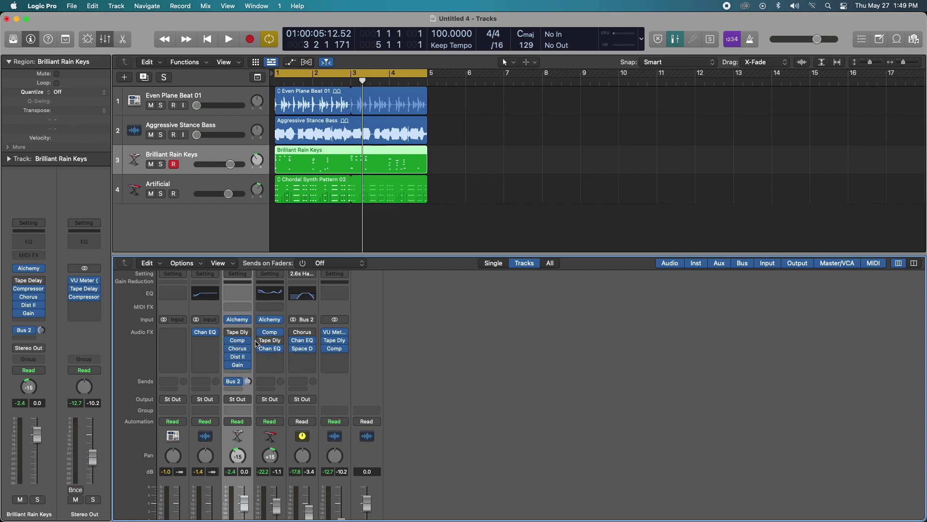
mouse_move(245, 340)
scroll(239, 308, "down", 3)
left_click(240, 303)
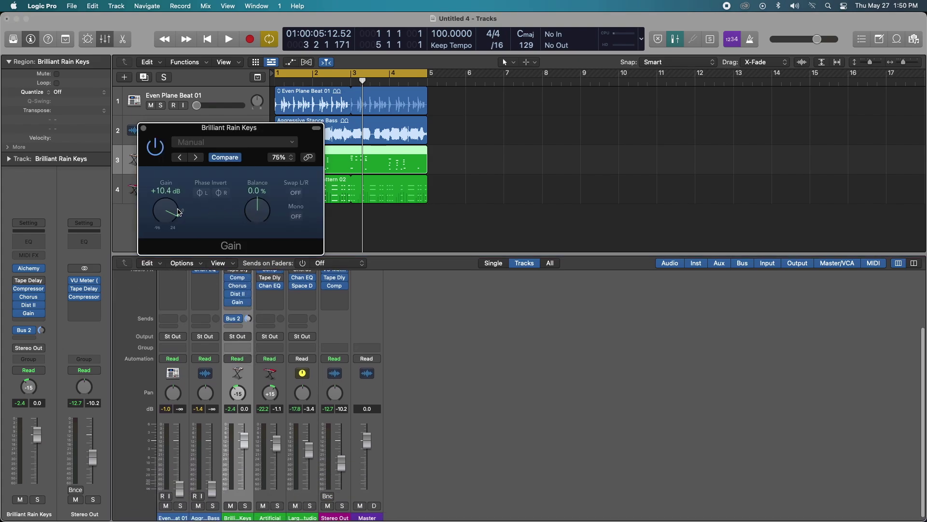
left_click(143, 128)
Toggle the pre-fader metering button and lower Brilliant Rain Keys to about -11 dB.
scroll(285, 341, "up", 3)
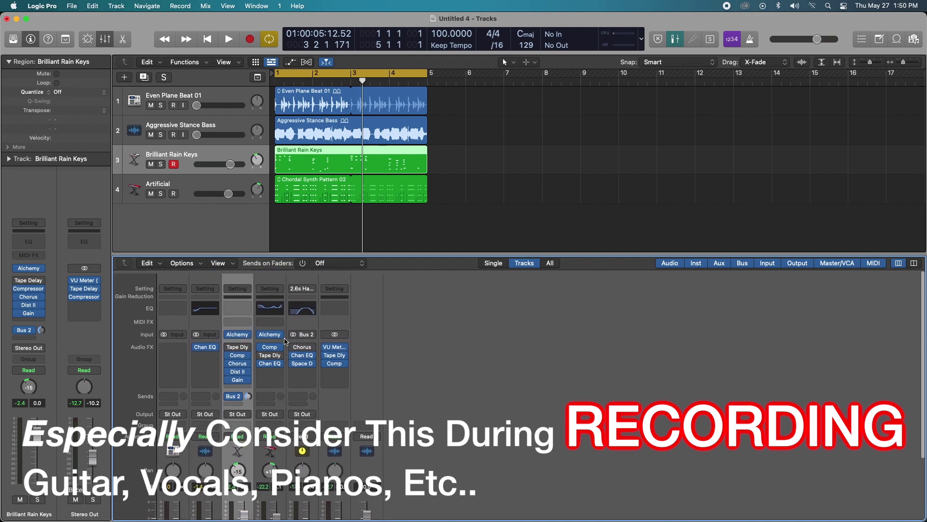
scroll(285, 341, "down", 3)
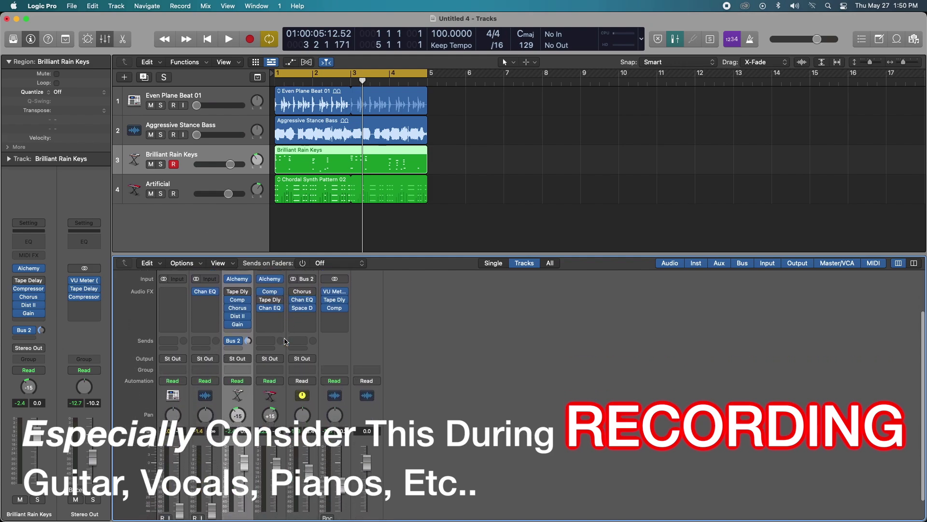
left_click(676, 39)
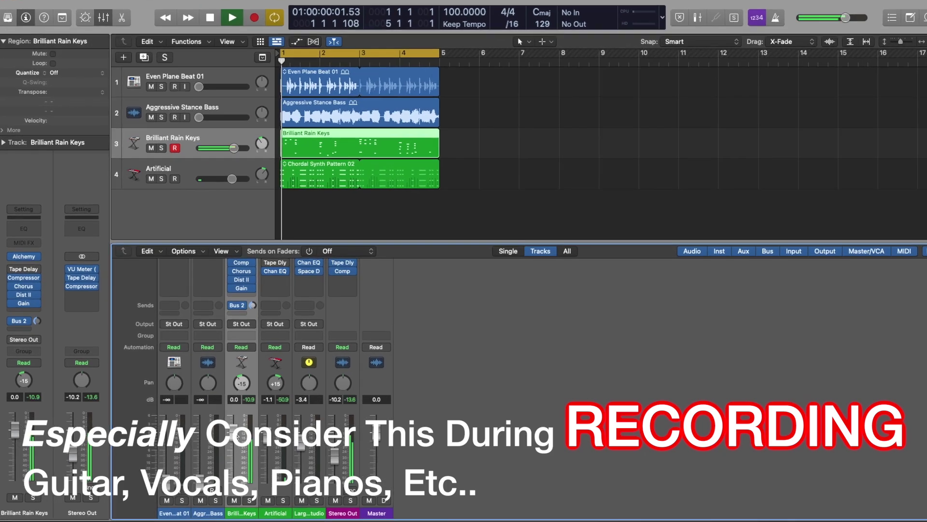
left_click_drag(232, 442, 231, 450)
left_click_drag(292, 392, 292, 401)
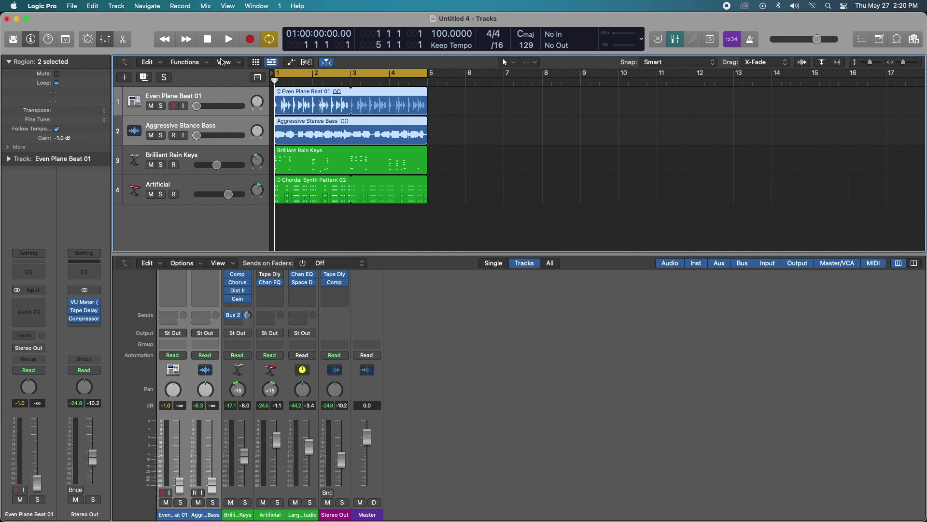
Select both audio loops and open Functions > Normalize Region Gain.
left_click(467, 126)
left_click_drag(461, 99, 359, 136)
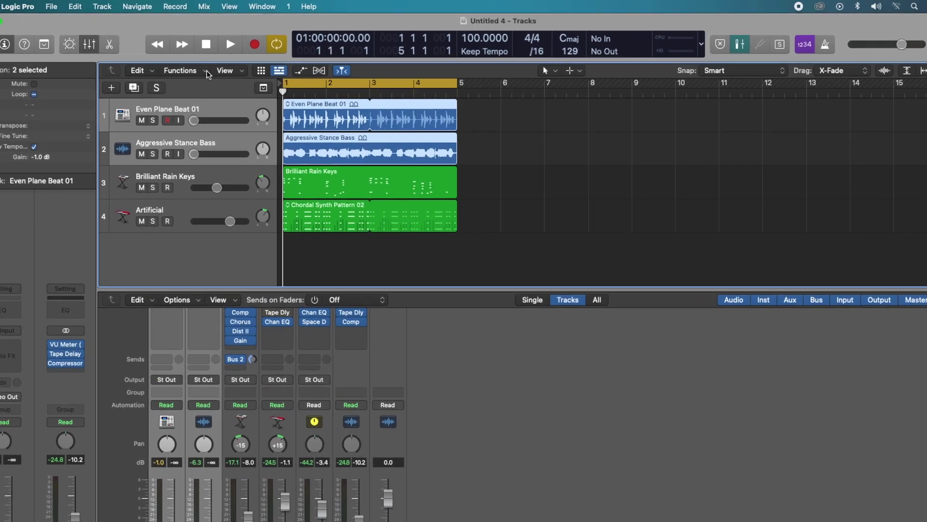
left_click(207, 63)
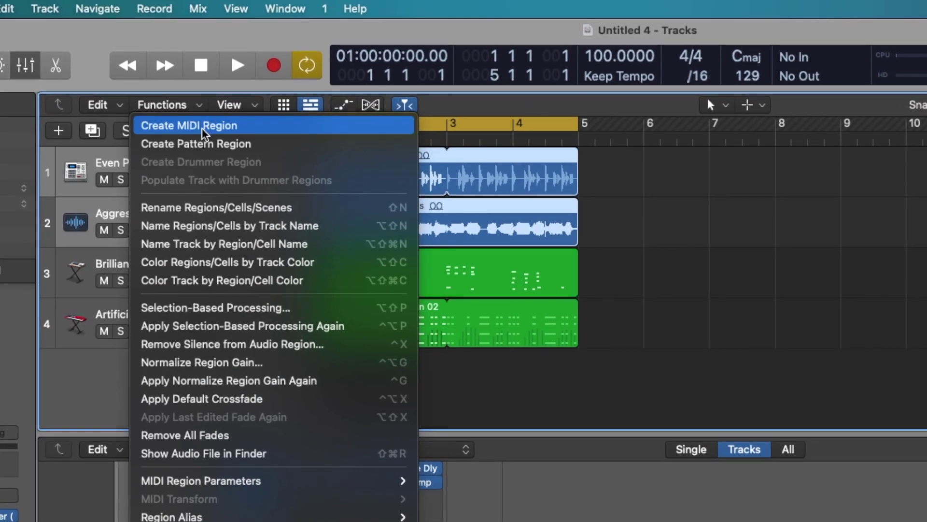
left_click(279, 364)
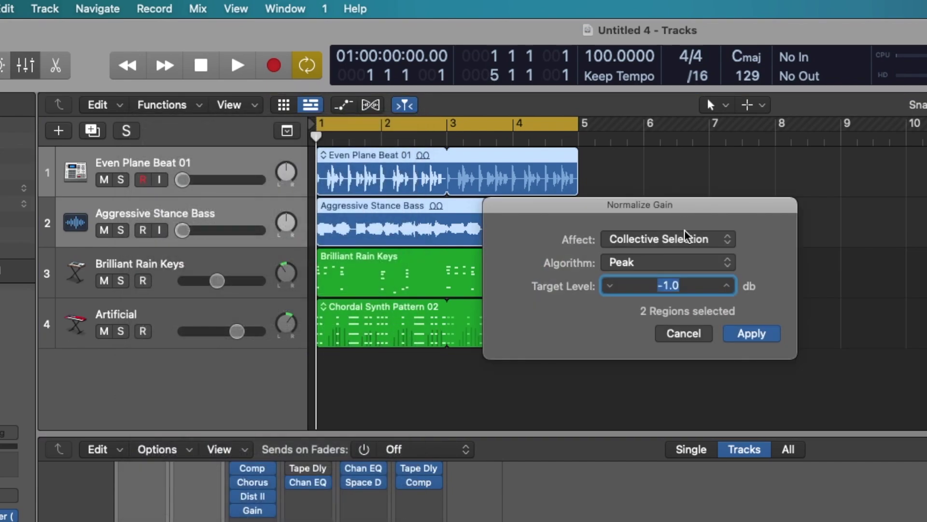
Set normalization to Individual Tracks, Peak algorithm, with a -18.0 dB target level.
left_click(720, 240)
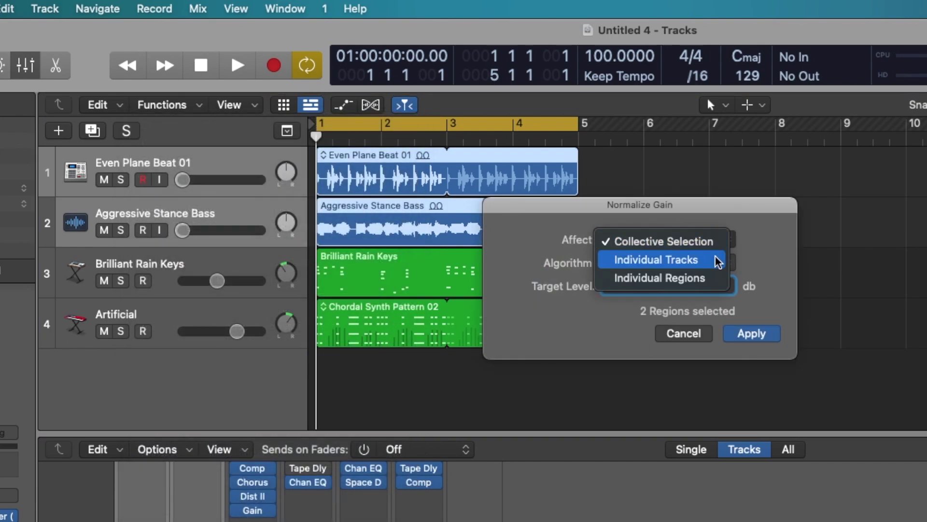
left_click(719, 261)
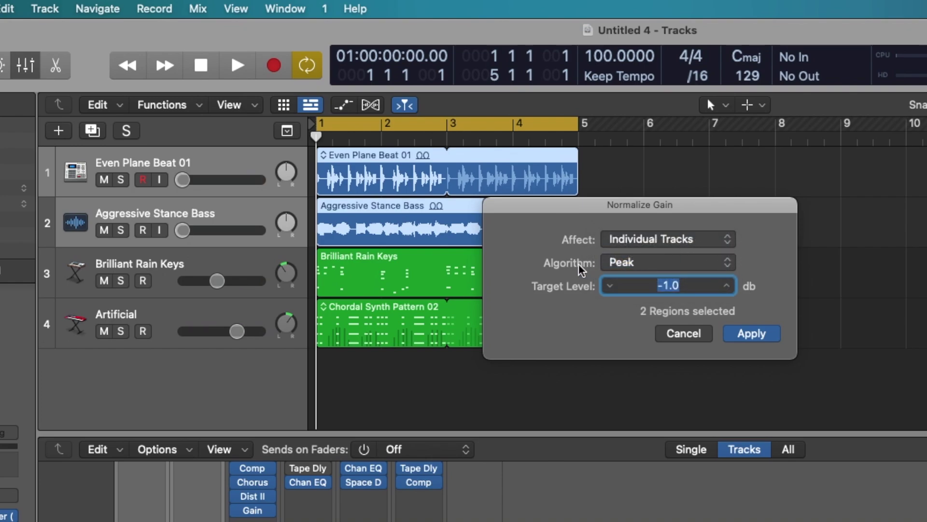
type("-1.3")
scroll(668, 285, "down", 13)
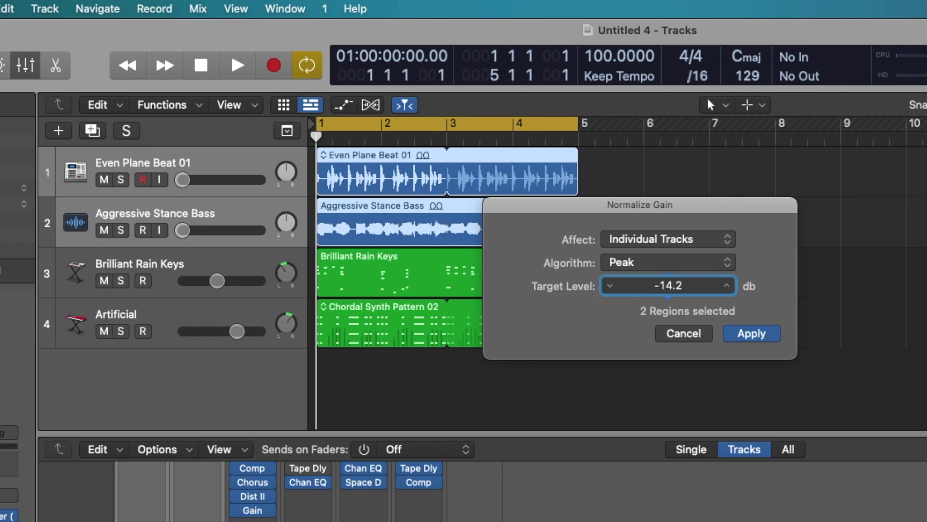
scroll(668, 285, "down", 4)
scroll(669, 285, "up", 1)
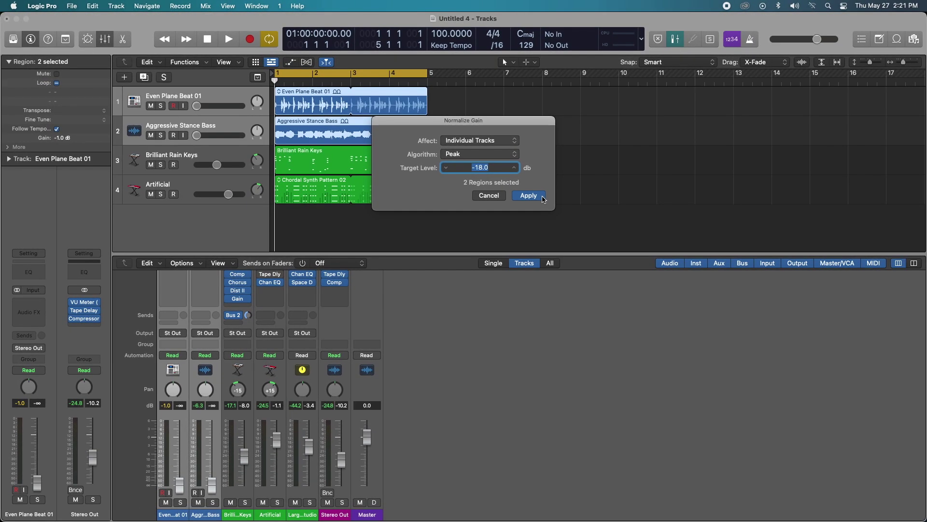
Apply the -18 dB normalization and briefly view the Stereo Out VU Meter.
left_click(528, 196)
left_click(334, 279)
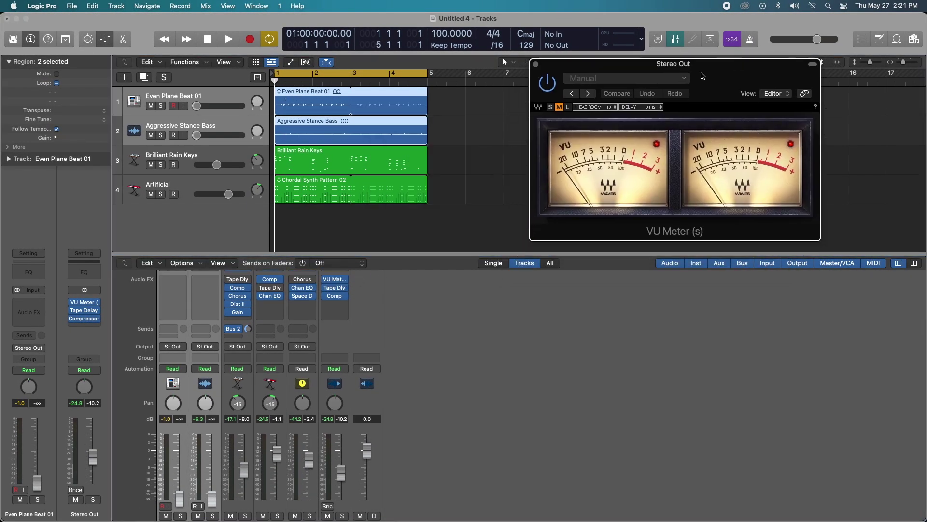
left_click_drag(709, 67, 733, 28)
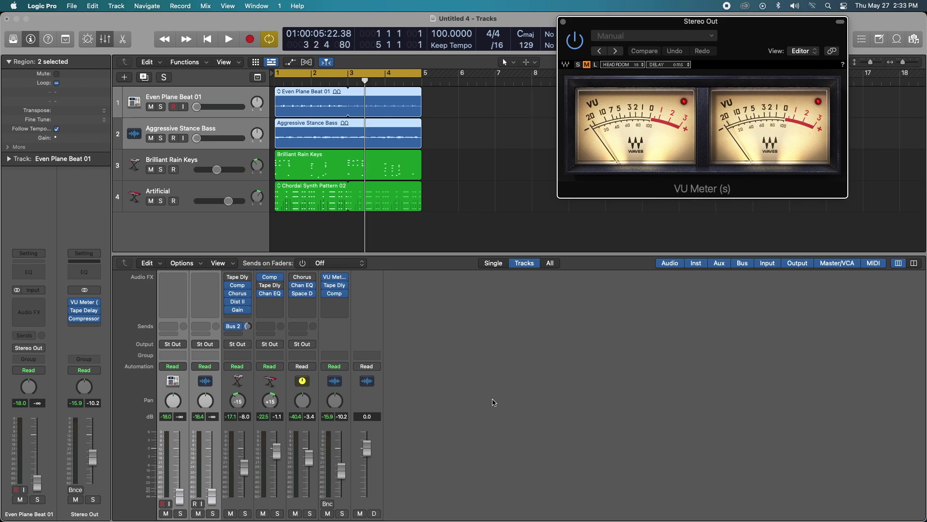
left_click(563, 22)
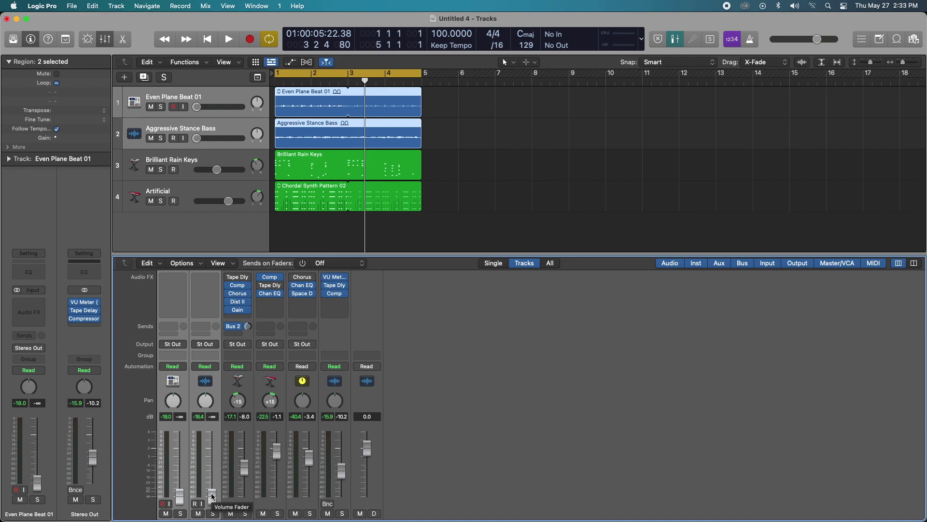
Reset both loop channels to 0 dB and play back to check they peak near -18 dB.
left_click(212, 495, "alt")
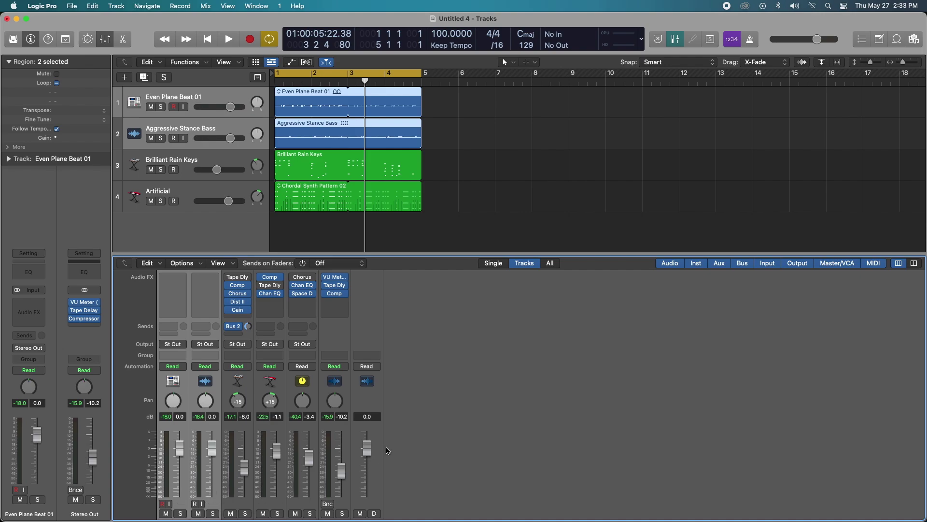
key("space")
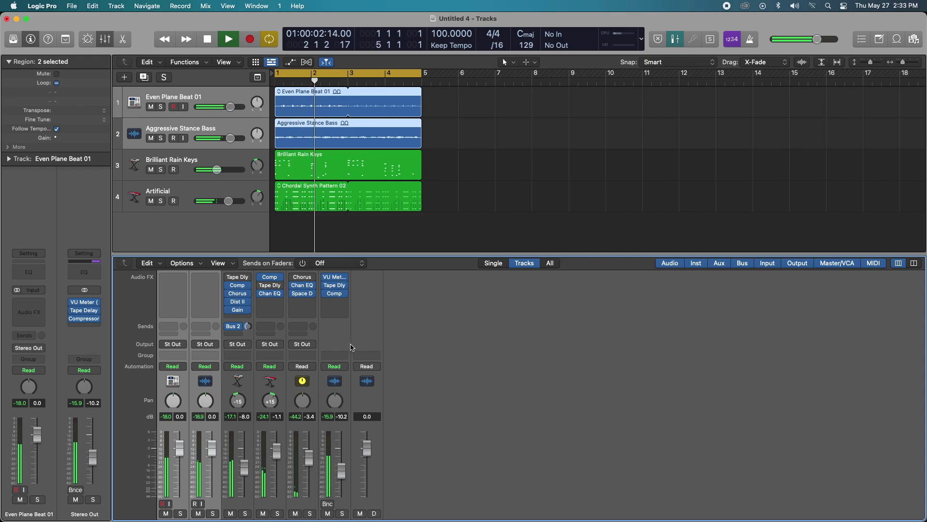
scroll(355, 357, "up", 3)
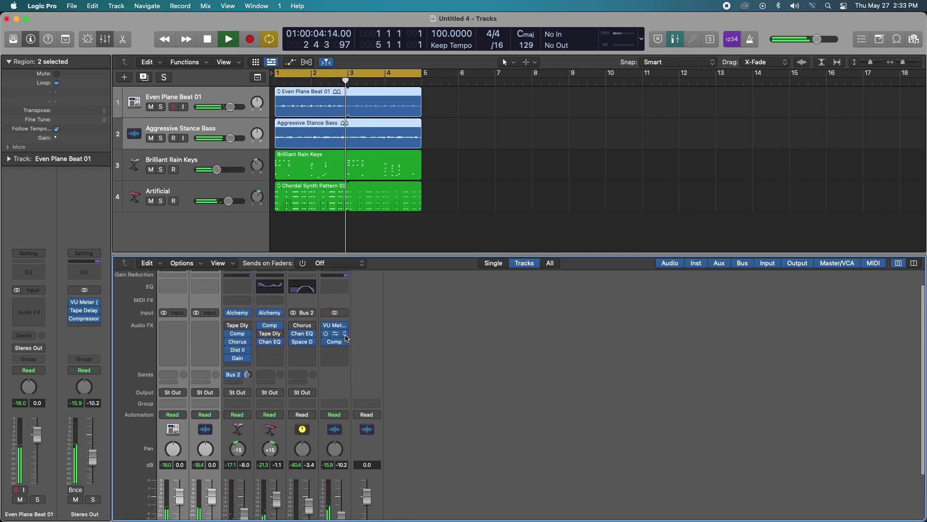
scroll(394, 379, "down", 3)
scroll(394, 380, "down", 1)
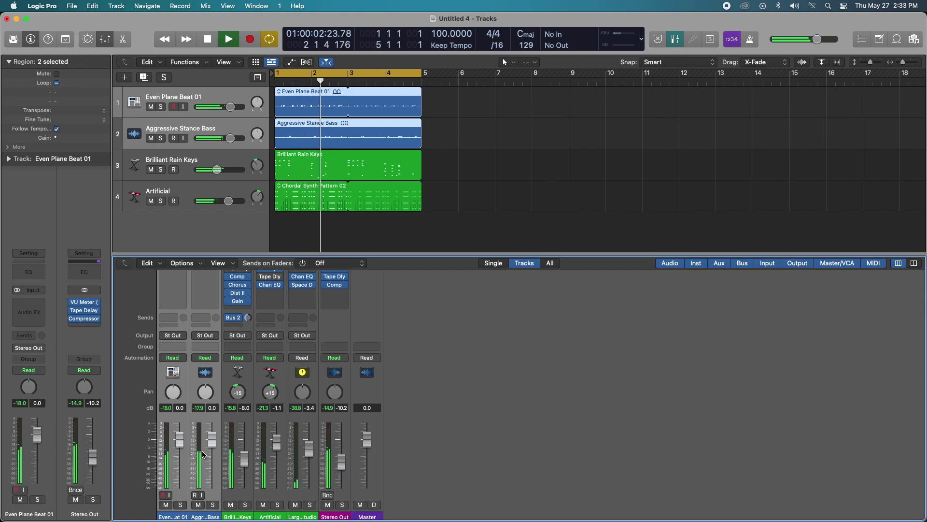
key("space")
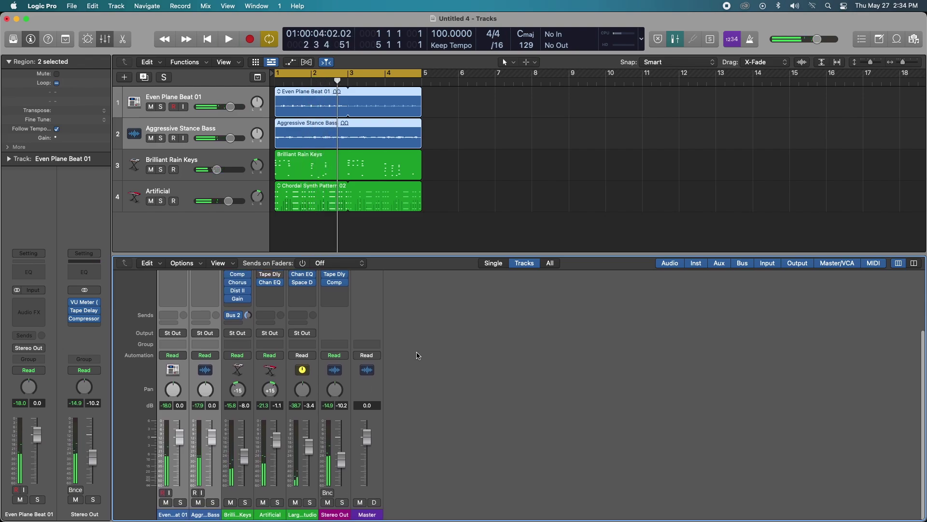
scroll(417, 356, "up", 3)
scroll(418, 356, "up", 1)
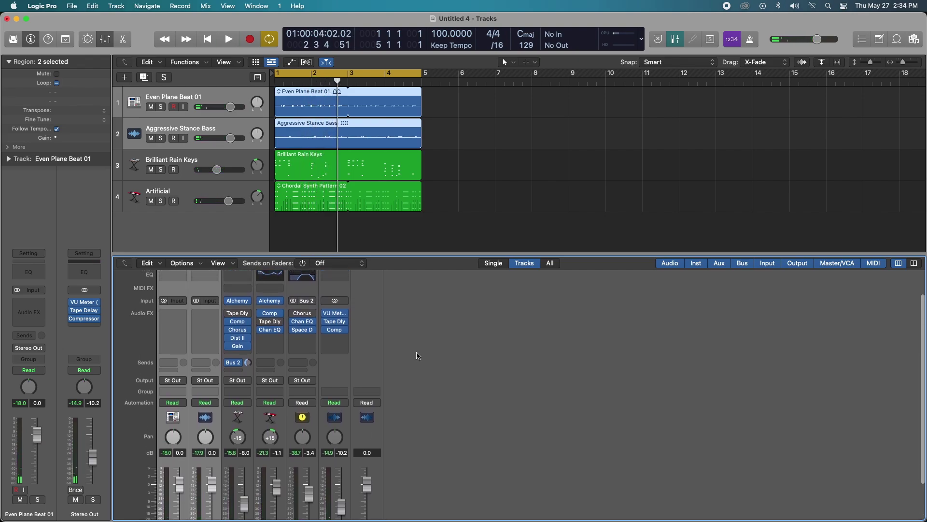